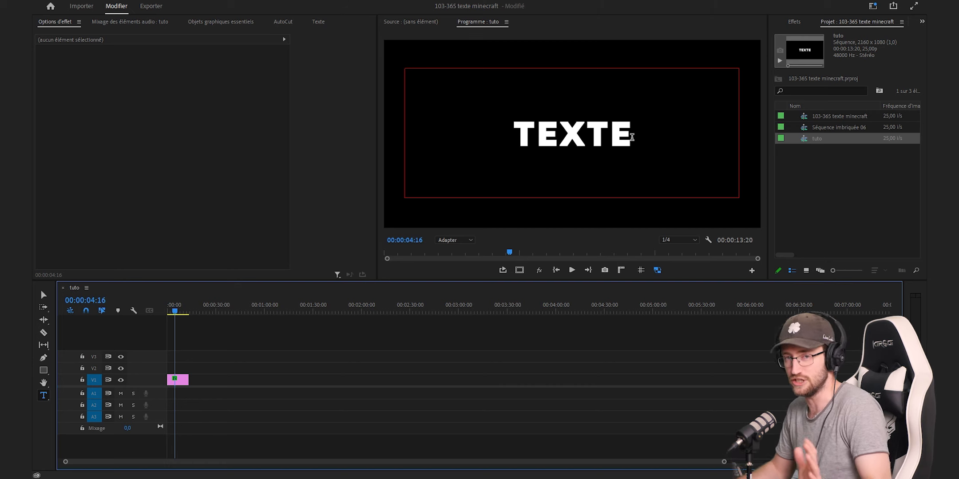
Replace the TEXTE title with "MINECRAFT" and set its font to BLOXAT
left_click_drag(632, 137, 491, 130)
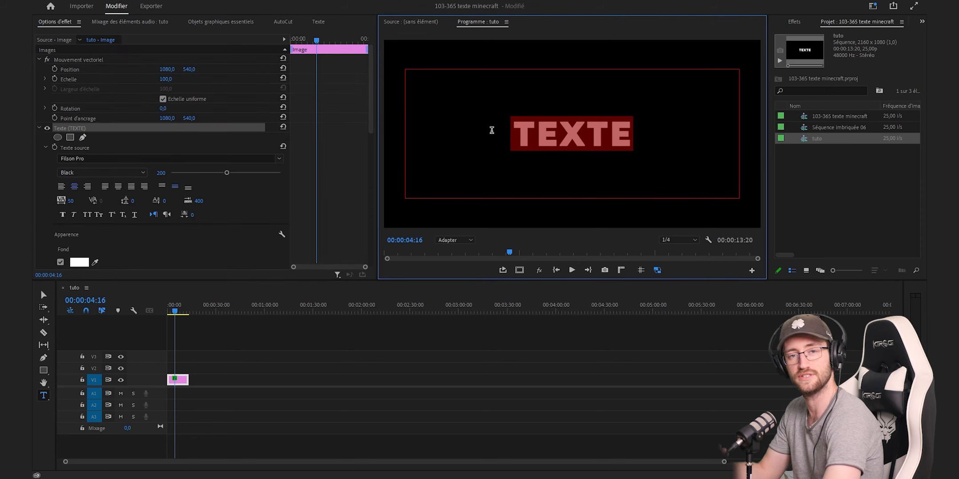
type("MINECRAFT")
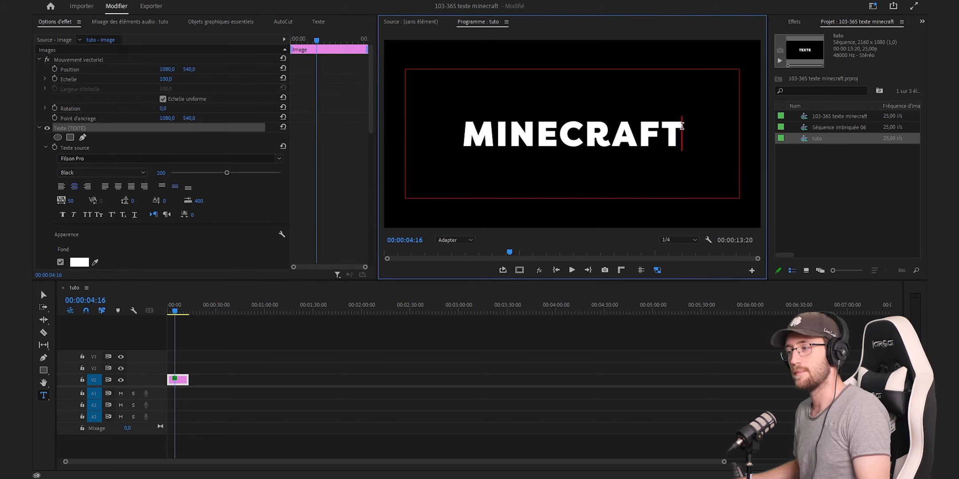
left_click_drag(681, 125, 455, 144)
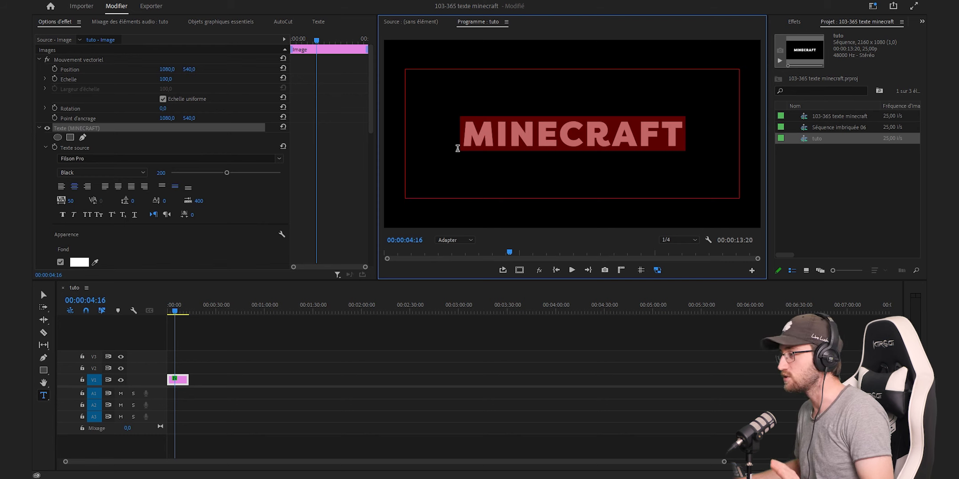
left_click(95, 156)
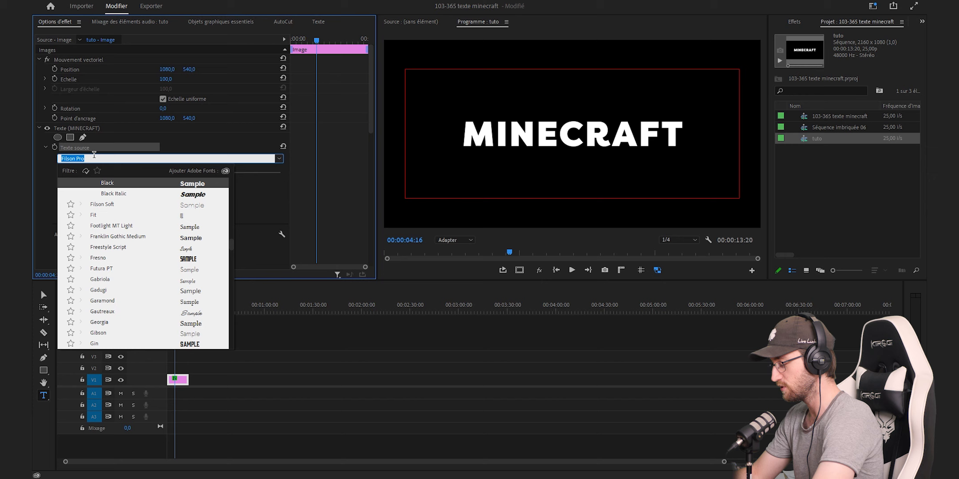
type("bloxat")
key("Return")
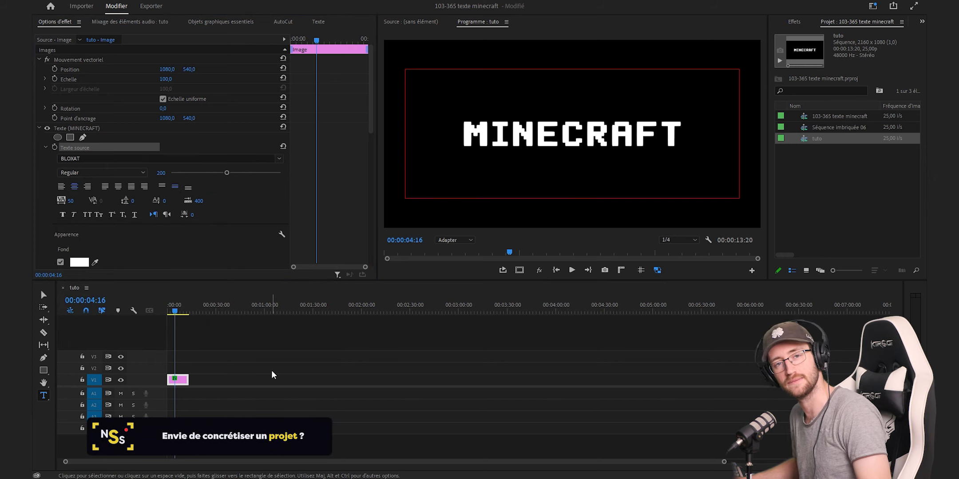
left_click(266, 373)
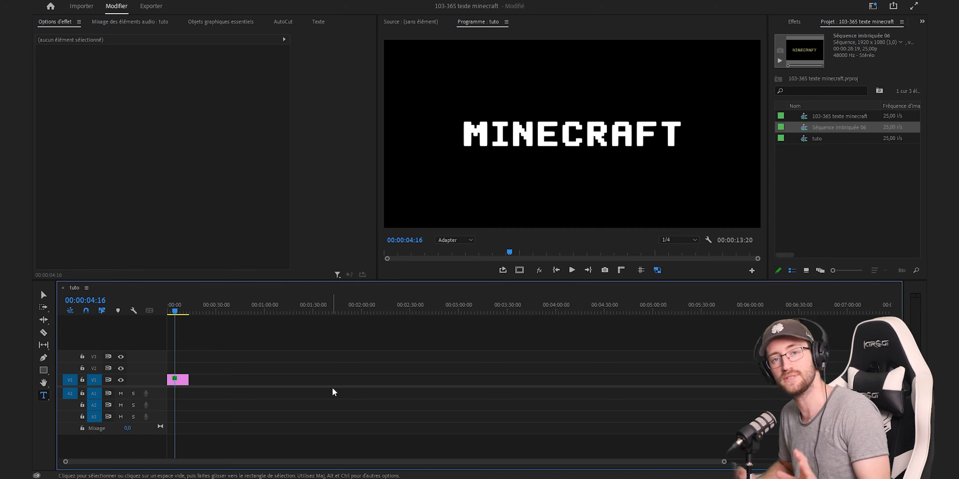
Find the Dégradé video effect by searching for "dégr" and apply it to the title clip on V1
left_click(794, 21)
left_click(792, 31)
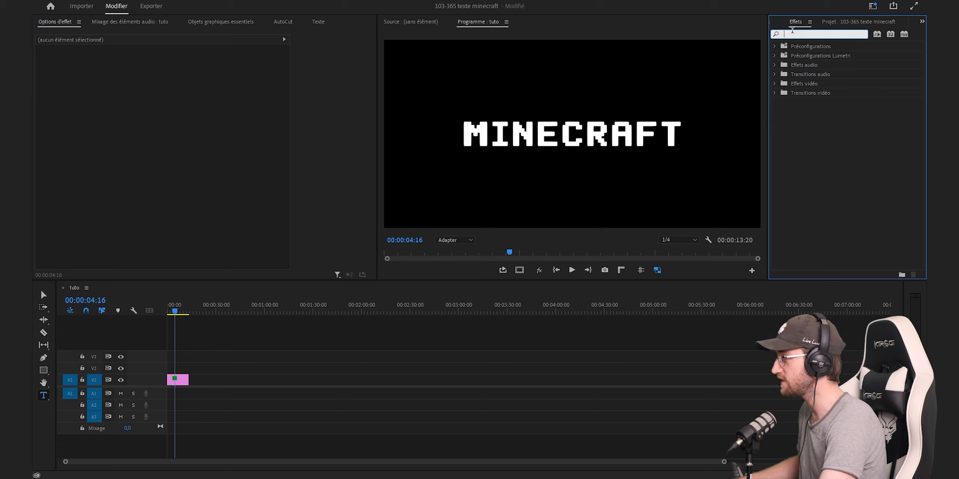
type("dégr")
left_click_drag(819, 102, 177, 380)
Move the gradient's start point to Y 524 and its end point to Y 525, making a hard split across the letters
left_click(132, 130)
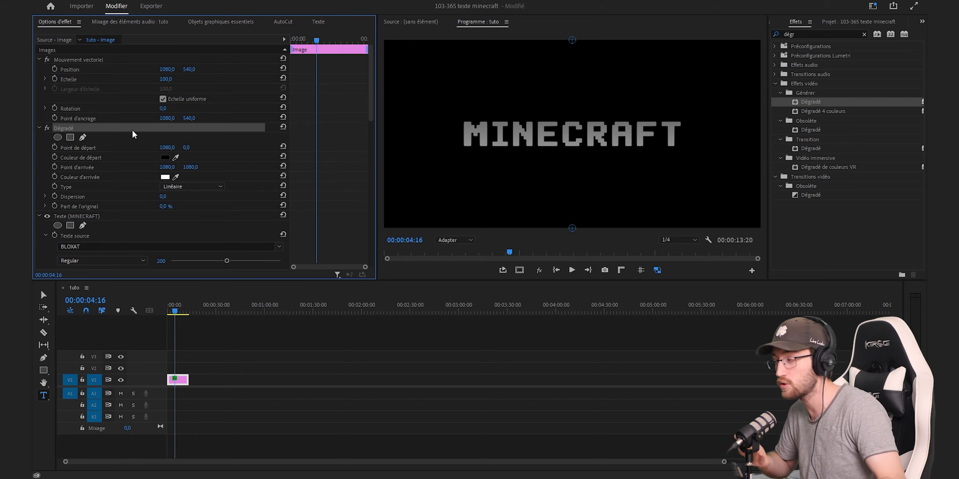
left_click_drag(186, 147, 392, 147)
left_click_drag(572, 228, 571, 131)
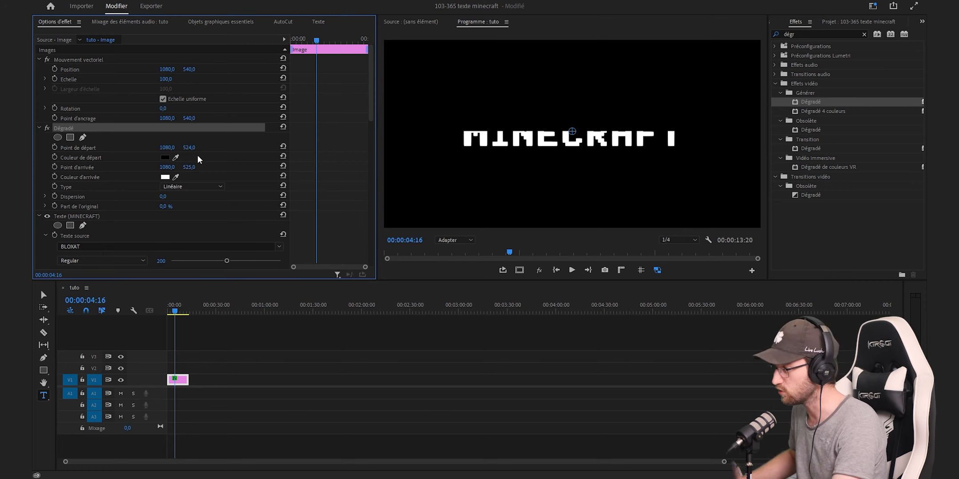
Set the gradient's start colour to green 45751f
left_click(165, 157)
double_click(540, 297)
type("045751f")
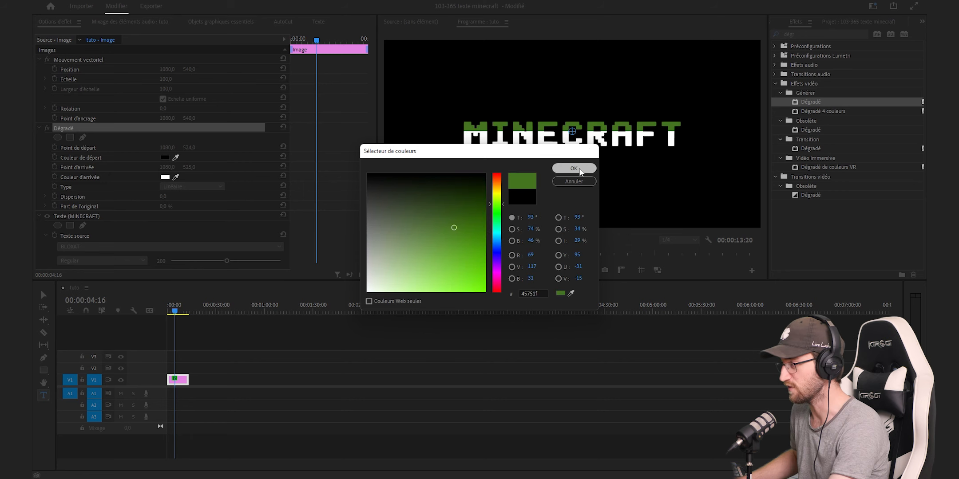
left_click(579, 168)
Set the gradient's end colour to brown a0652b
left_click(166, 177)
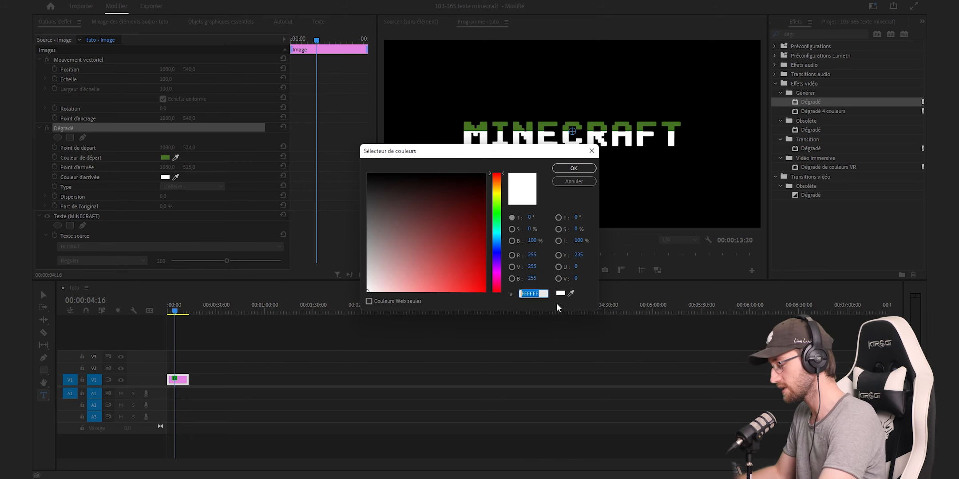
type("a065")
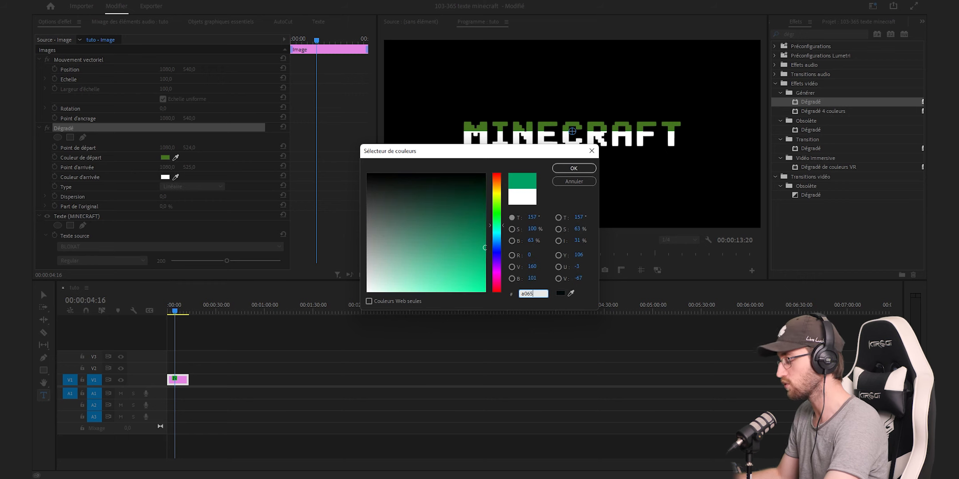
type("2b")
left_click(586, 171)
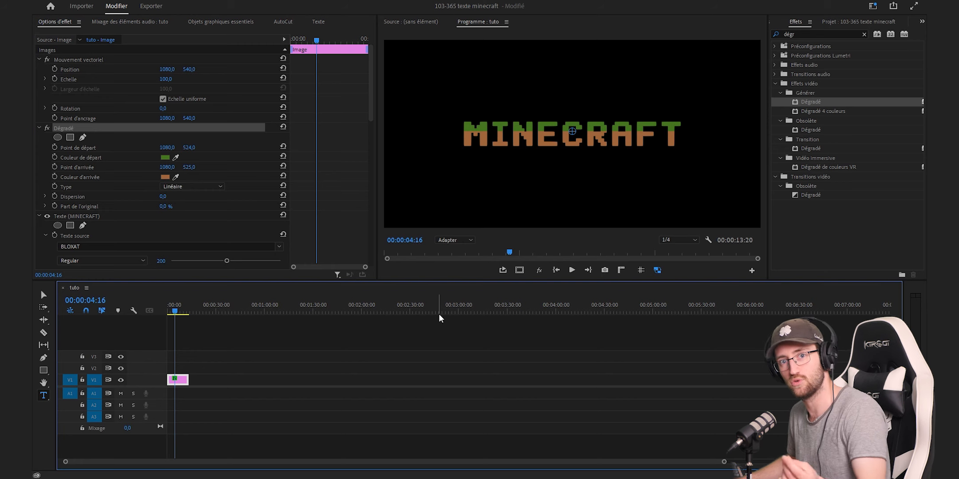
left_click(384, 319)
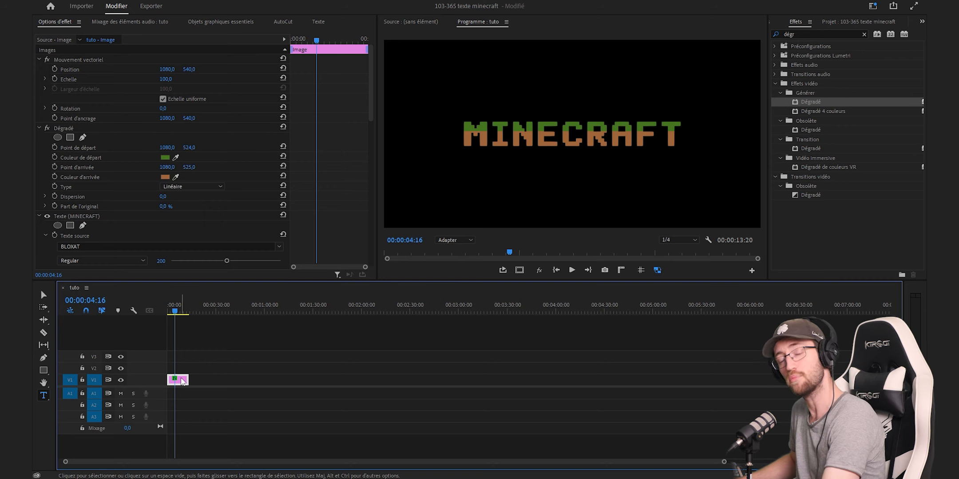
Duplicate the title clip onto V2 and remove the Dégradé effect from the copy
left_click_drag(181, 382, 181, 370, "alt")
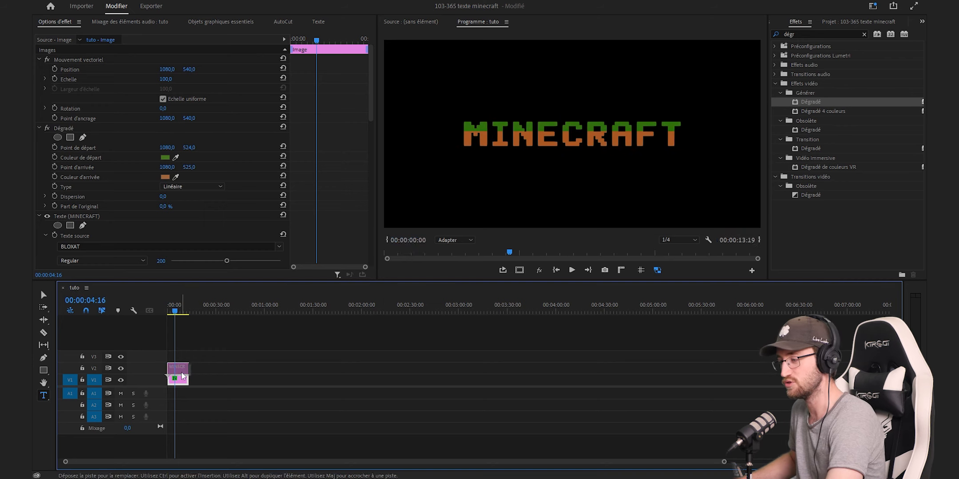
left_click(67, 128)
key("Delete")
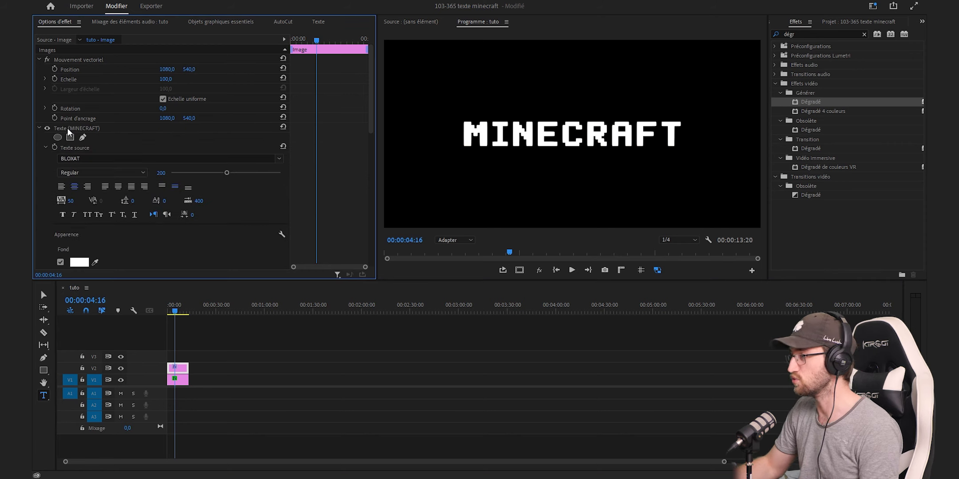
left_click(194, 365)
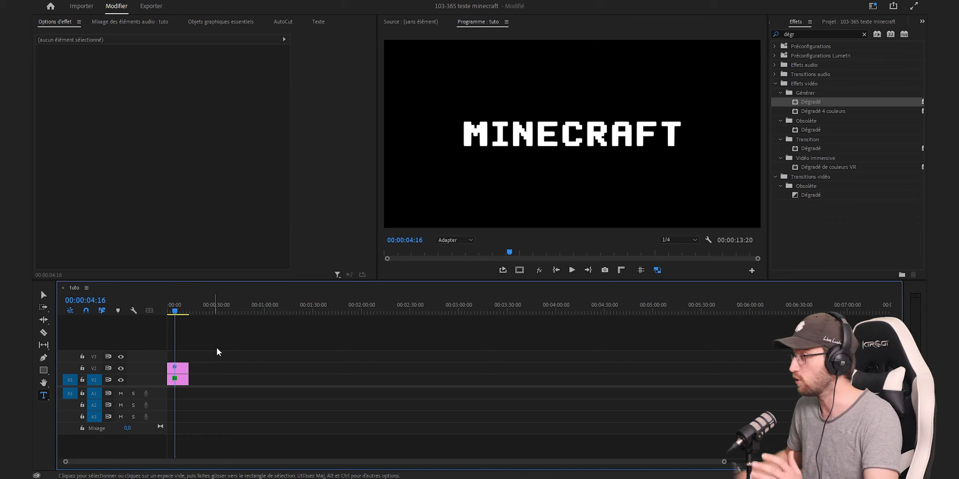
Find the Motif cellule effect by searching for "motif" and apply it to the title copy on V2
left_click(797, 33)
double_click(797, 34)
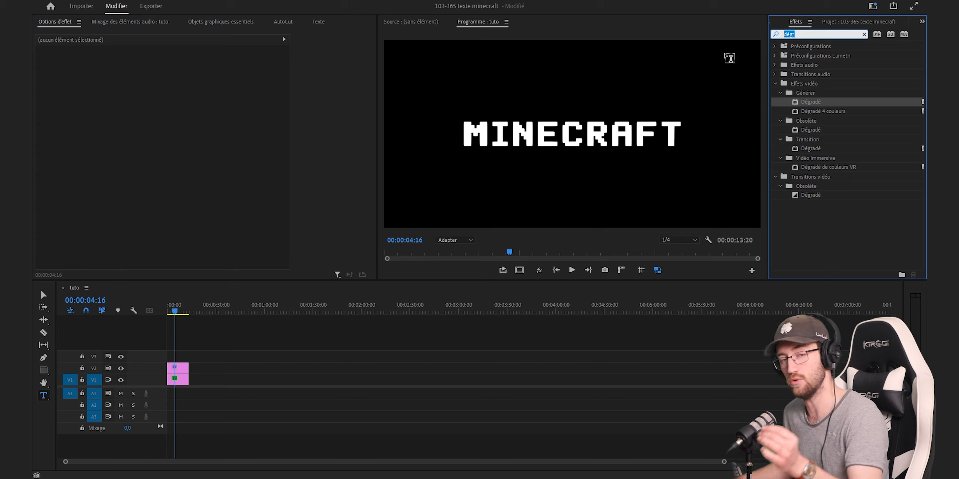
type("motif")
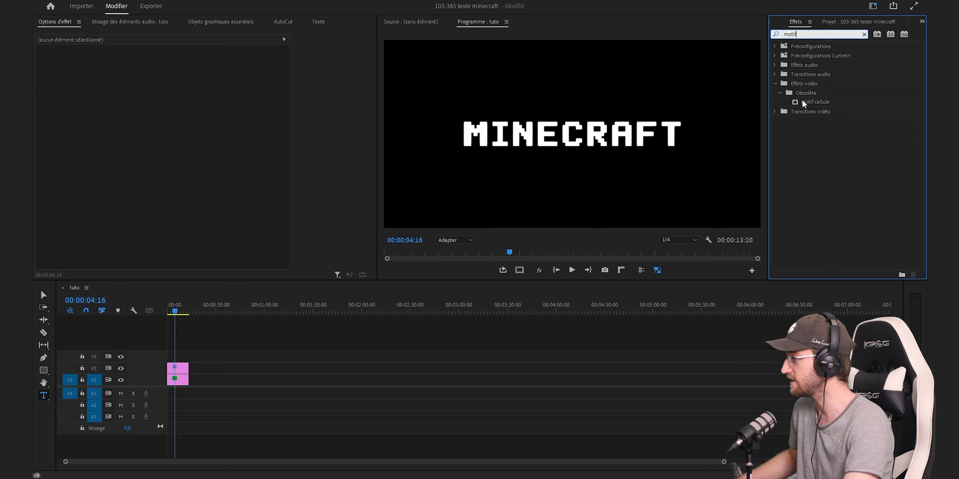
left_click_drag(803, 101, 180, 368)
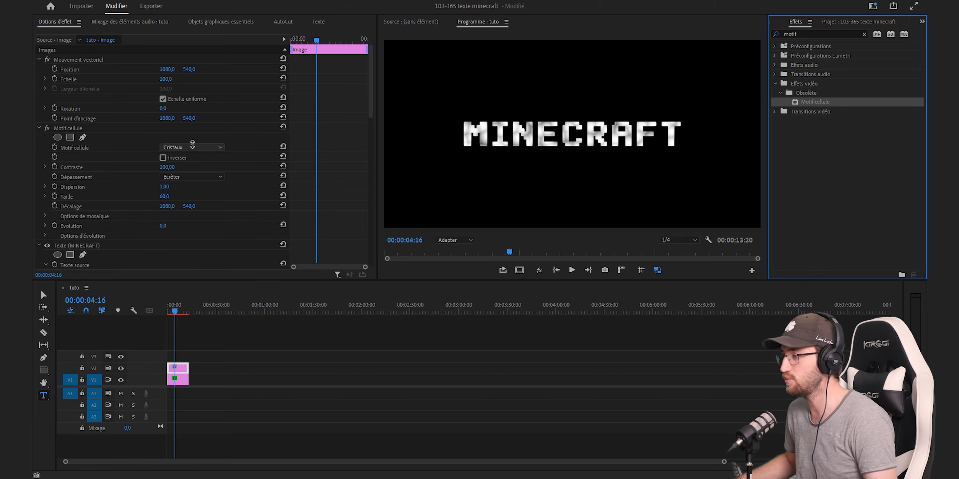
Change the Motif cellule pattern type to Plaques HQ
scroll(193, 145, "down", 1)
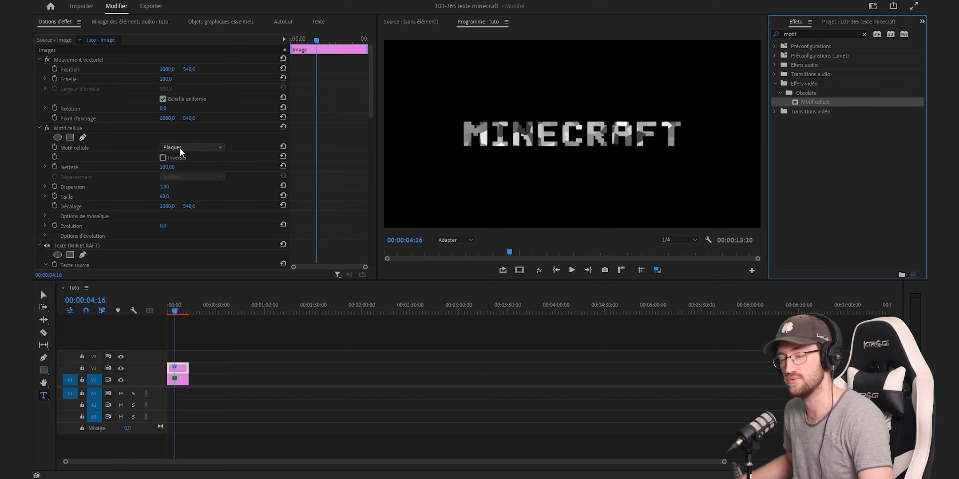
left_click(188, 147)
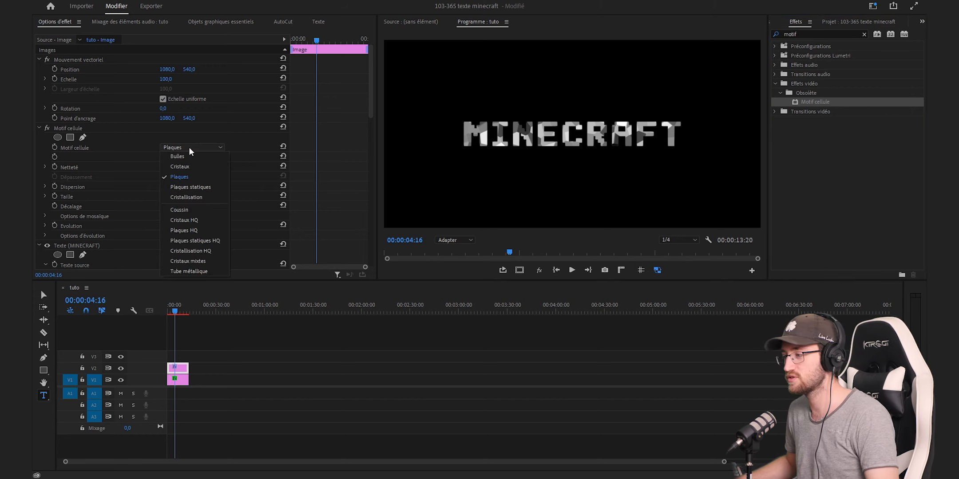
left_click(200, 231)
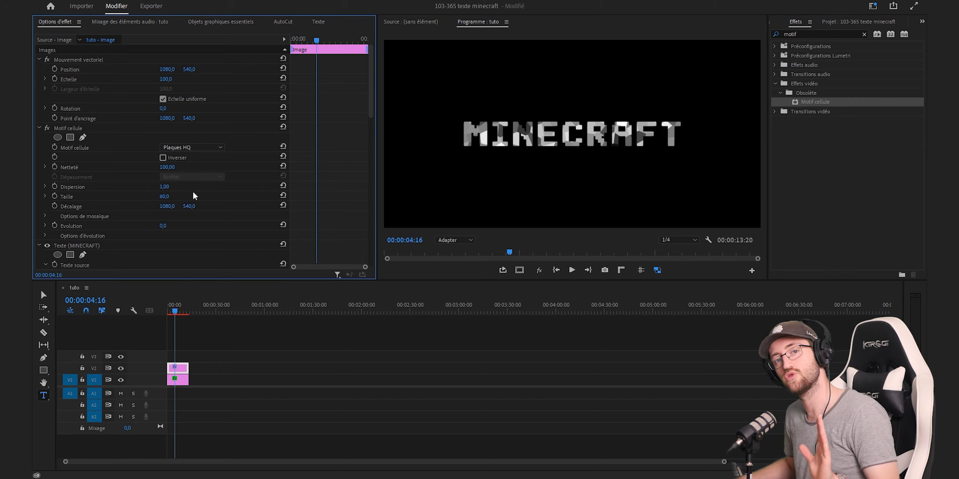
Set the Motif cellule size (Taille) to 20 and its Dispersion to 0
left_click(165, 197)
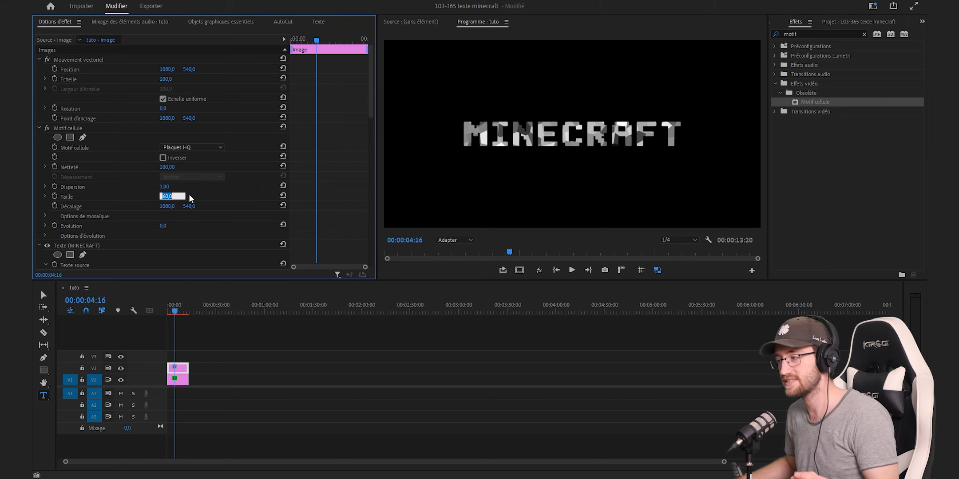
type("20")
key("Return")
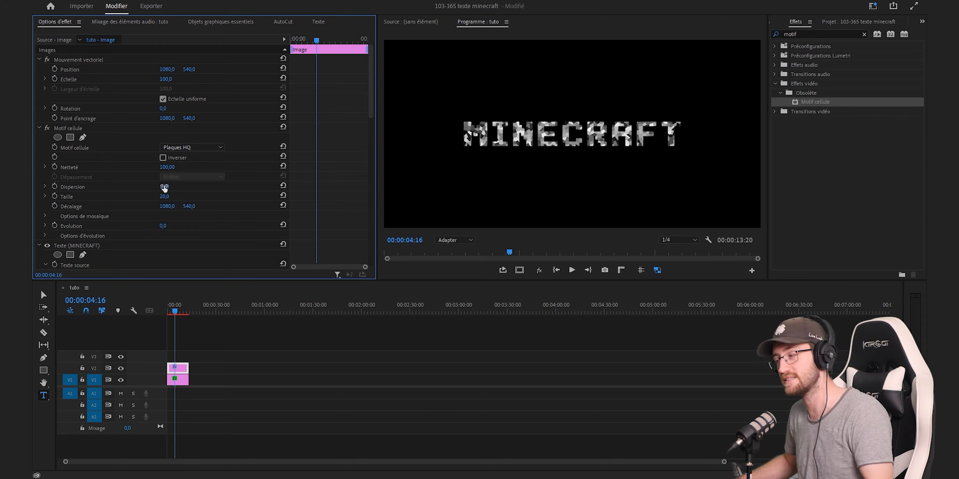
left_click_drag(165, 189, 119, 189)
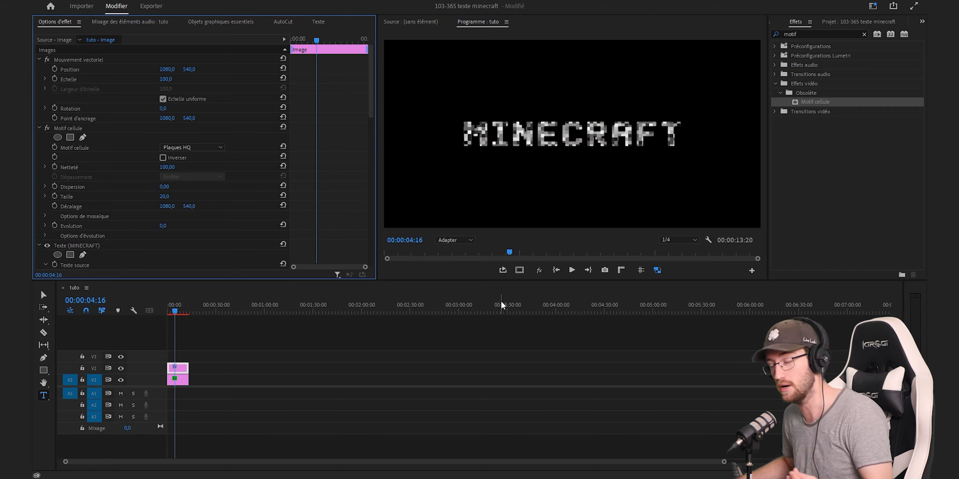
Set the V2 clip's opacity blend mode to Lumière douce
left_click_drag(371, 104, 354, 264)
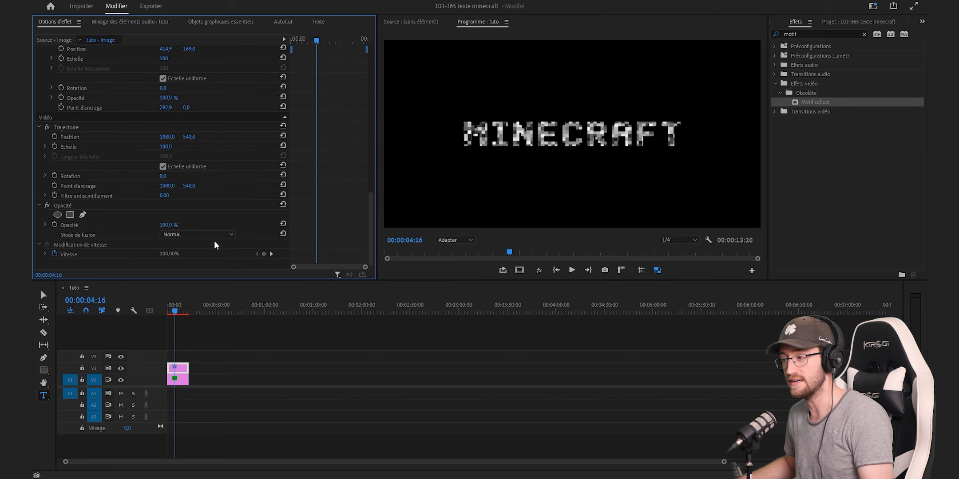
left_click(182, 235)
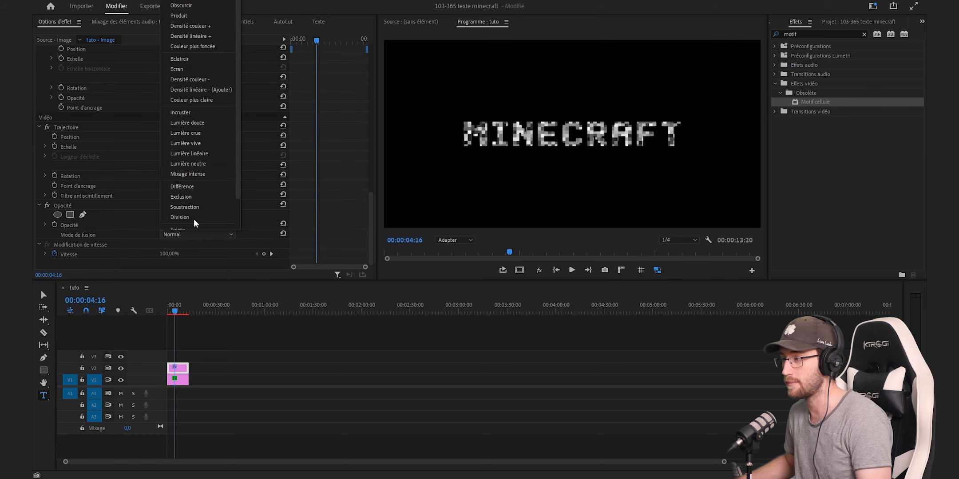
left_click(197, 124)
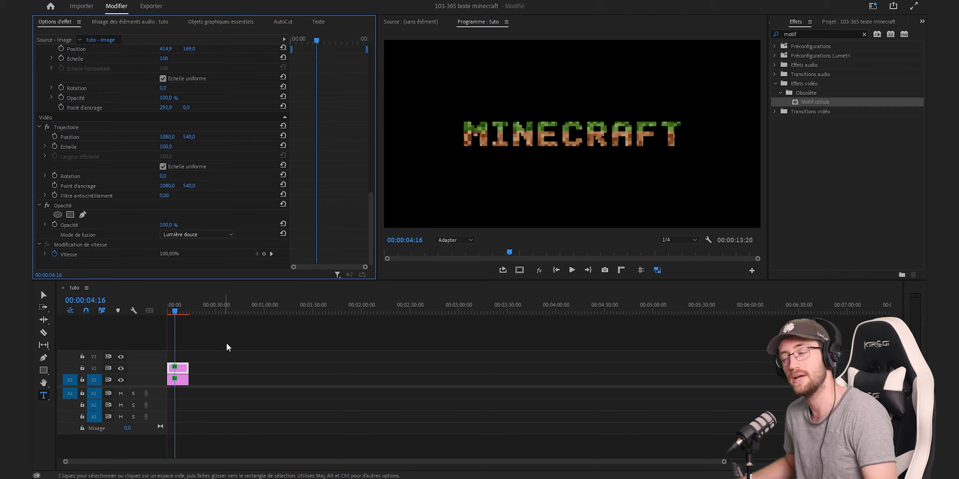
Nest both title clips on V1 and V2 into a sequence named "texte de base"
left_click_drag(219, 359, 181, 382)
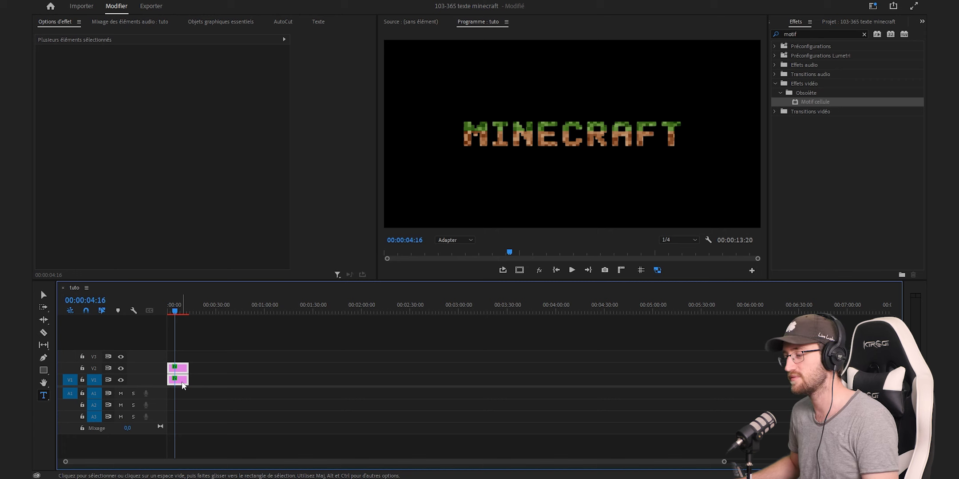
right_click(182, 382)
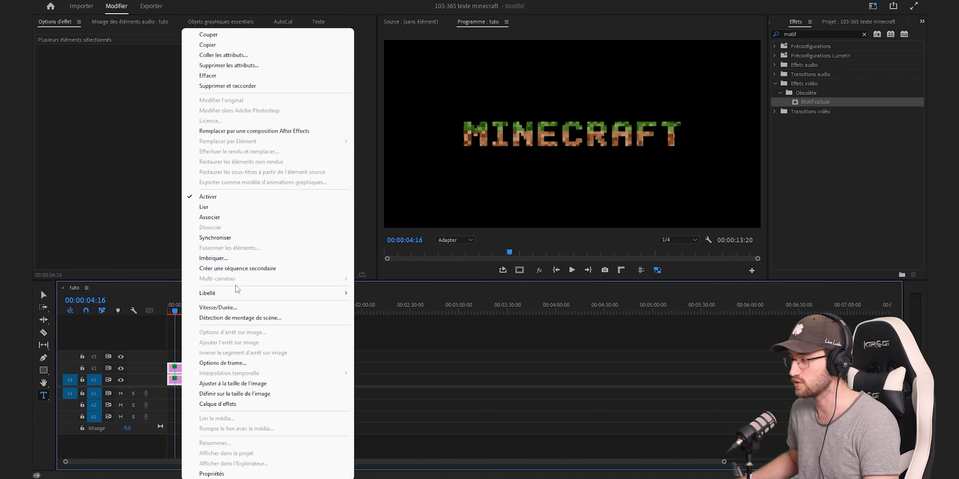
left_click(234, 261)
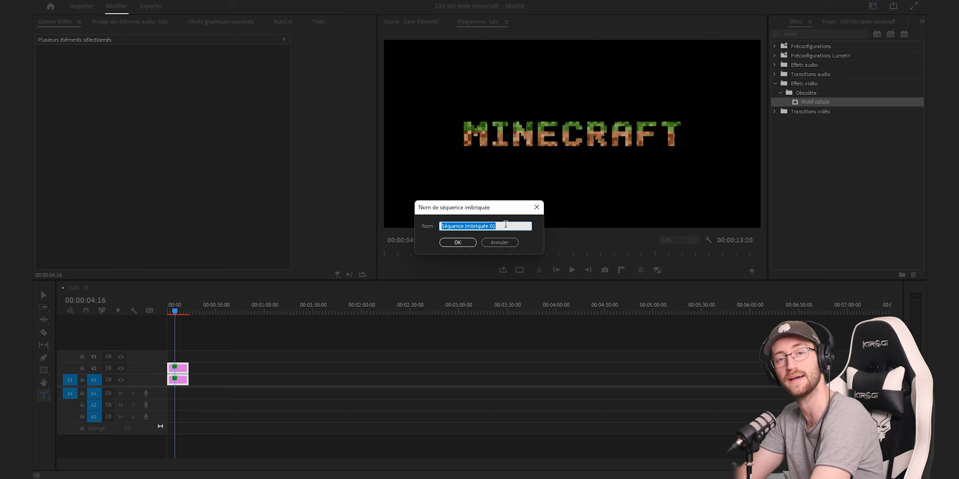
type("texte de base")
left_click(458, 242)
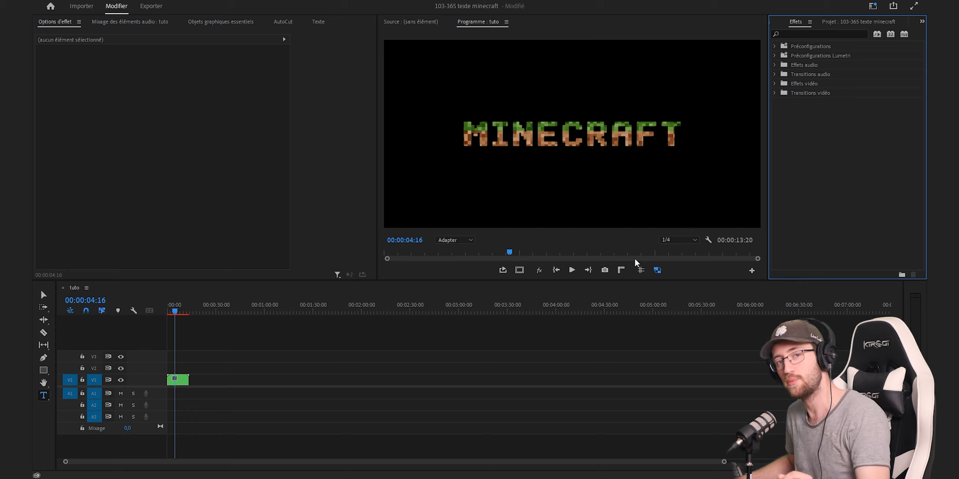
Find the Biseau alpha video effect and apply it to the nested "texte de base" clip on V1
left_click(826, 35)
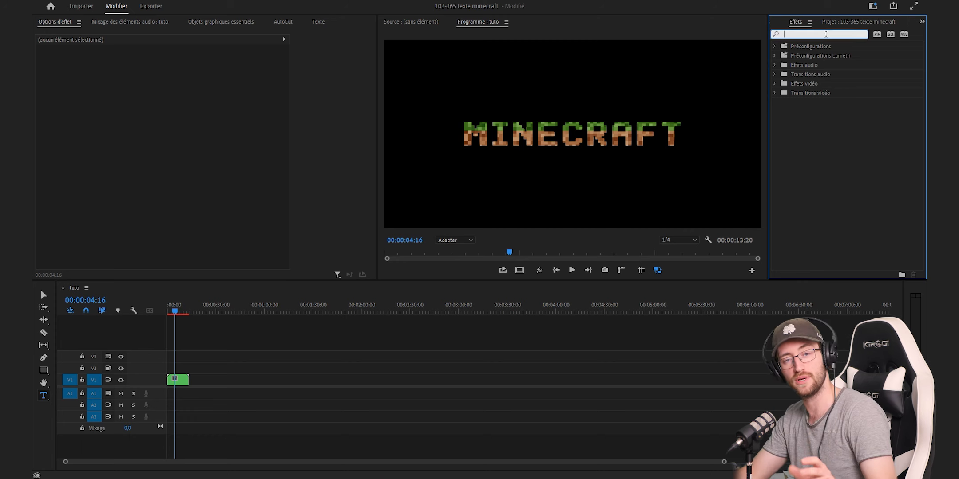
type("bise")
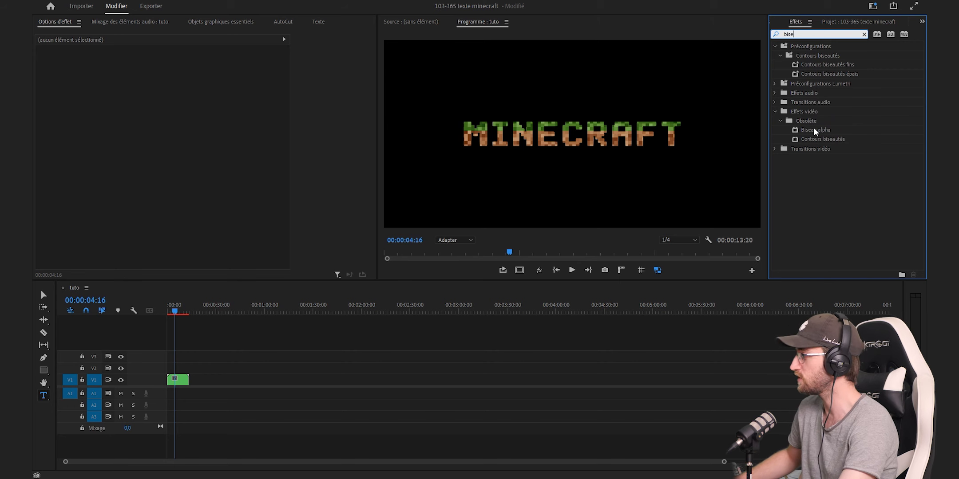
left_click_drag(813, 130, 180, 387)
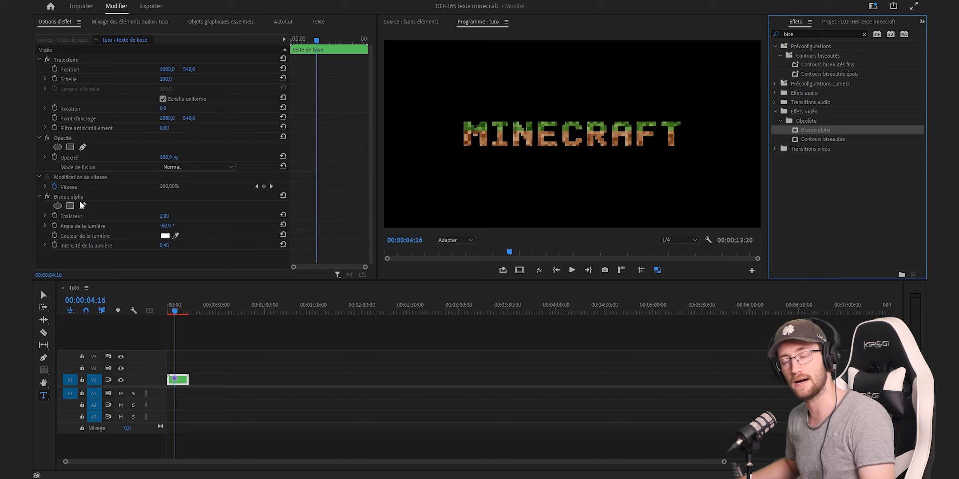
Set the Biseau alpha Epaisseur to 5 and its Intensité de la lumière to 0,2
left_click(163, 215)
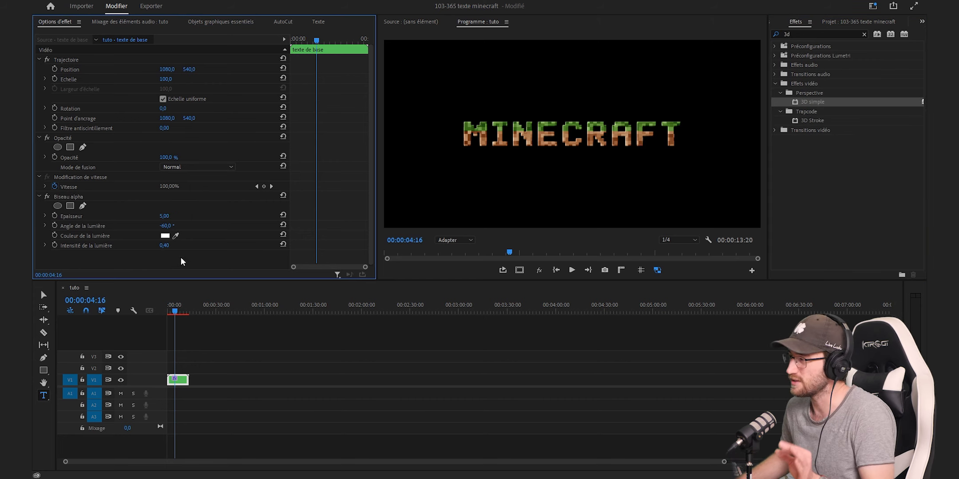
left_click(168, 247)
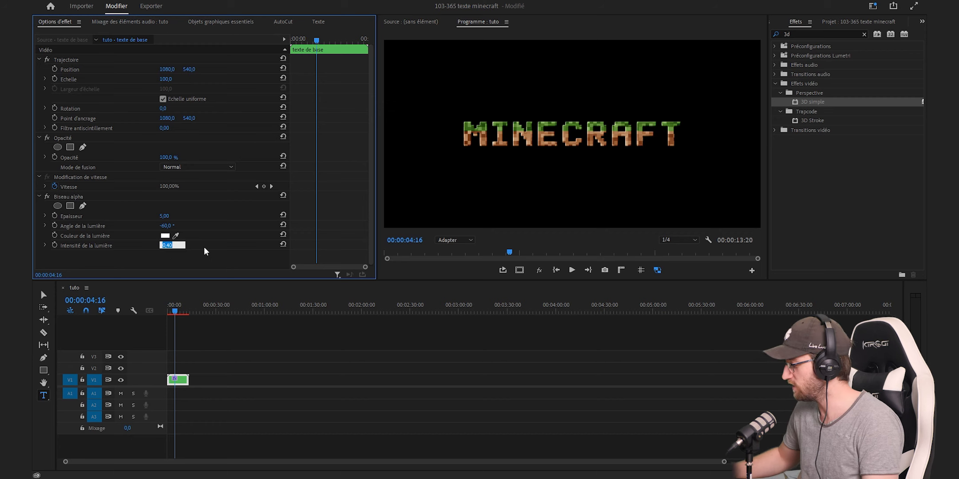
type("0,2")
key("Return")
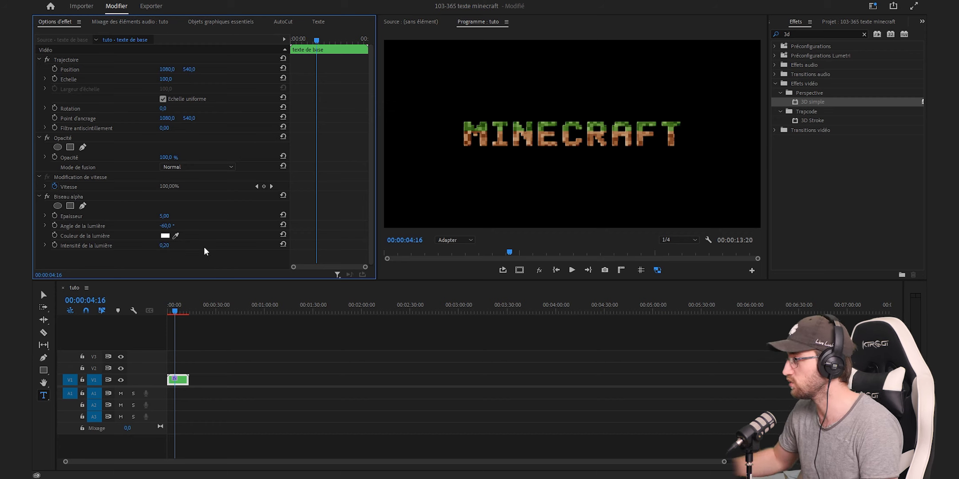
left_click(322, 369)
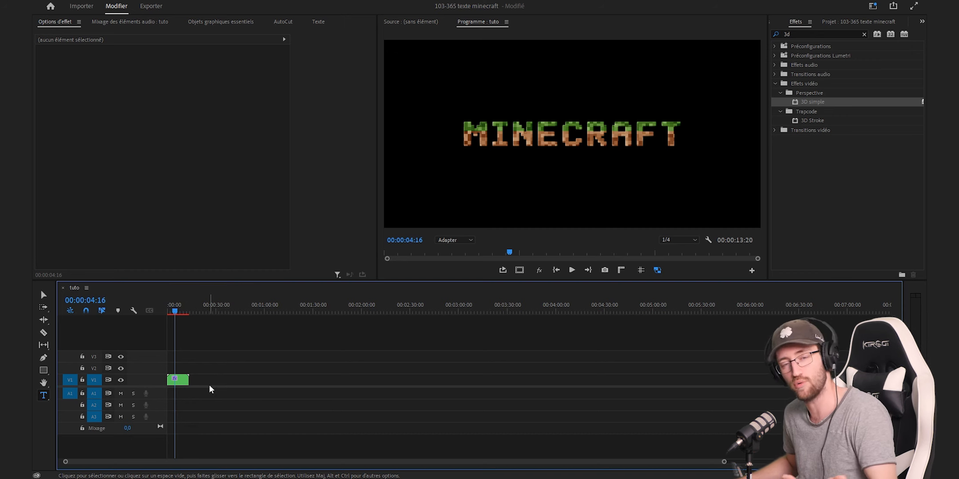
Apply the 3D simple effect to the nested clip with Rotation horizontale at 15° and Rotation verticale at -15°
left_click_drag(809, 102, 177, 380)
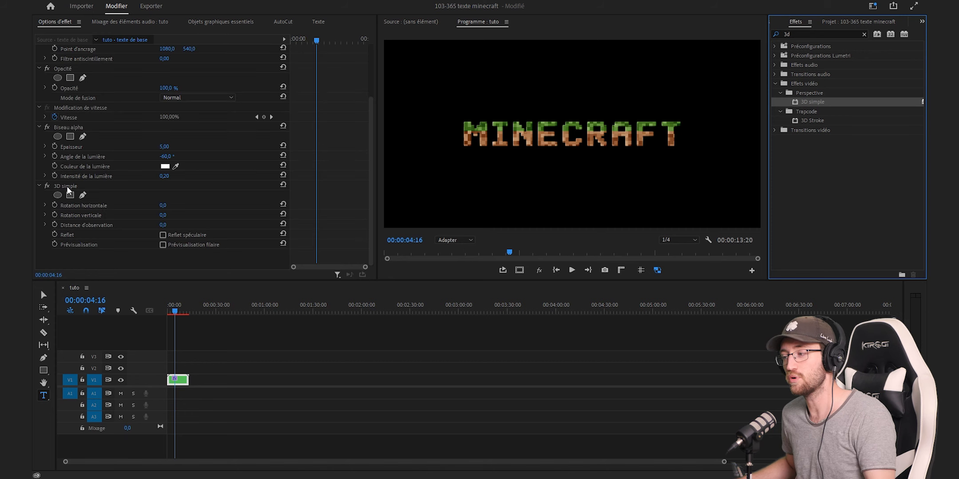
left_click(163, 205)
type("5")
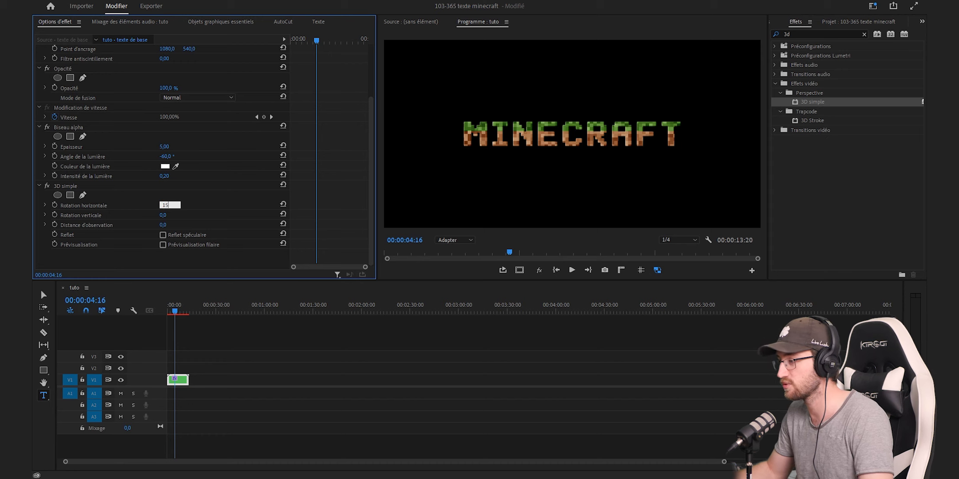
key("Return")
left_click(160, 214)
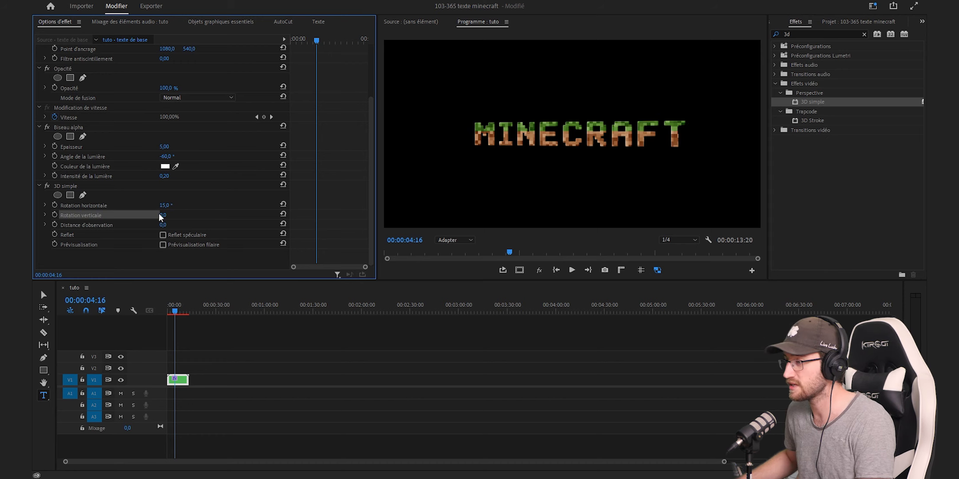
type("-15")
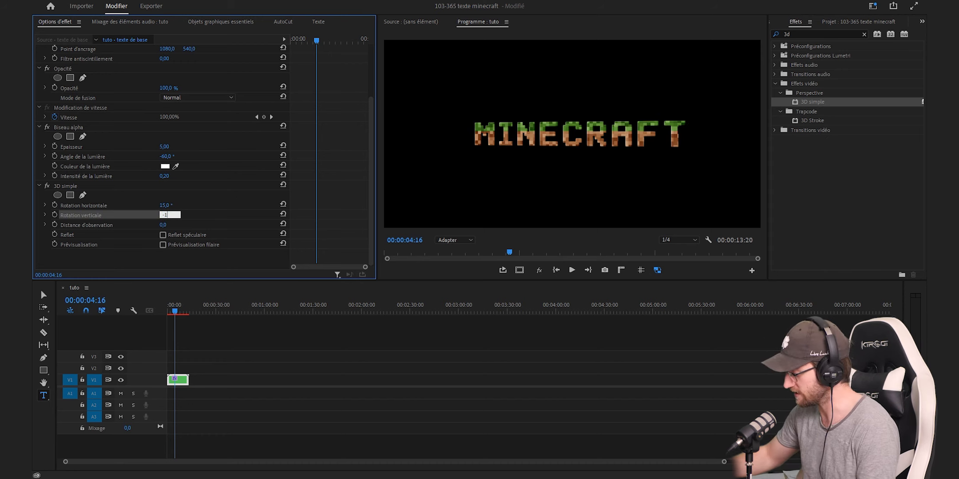
key("Return")
Enable keyframing for the 3D simple Rotation horizontale and Rotation verticale at the clip's start, 00:00:00:00
left_click_drag(317, 38, 157, 96)
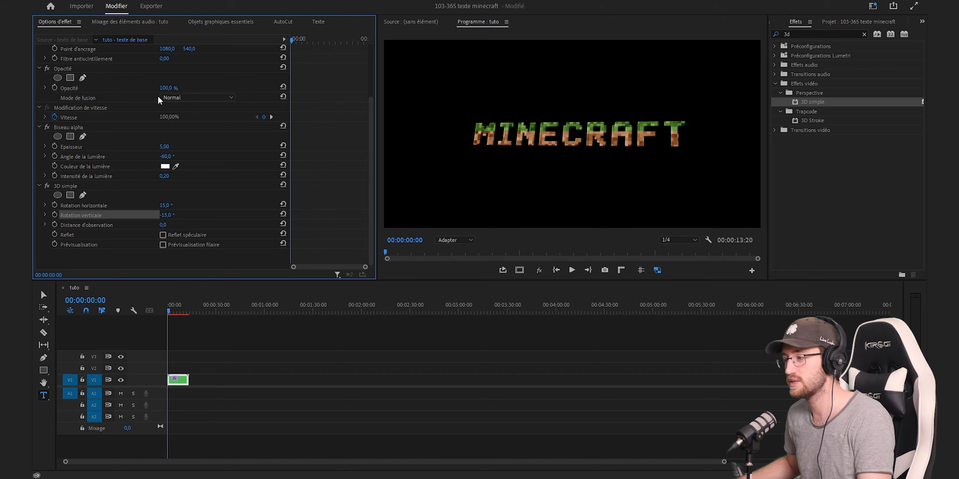
left_click(52, 205)
left_click(54, 215)
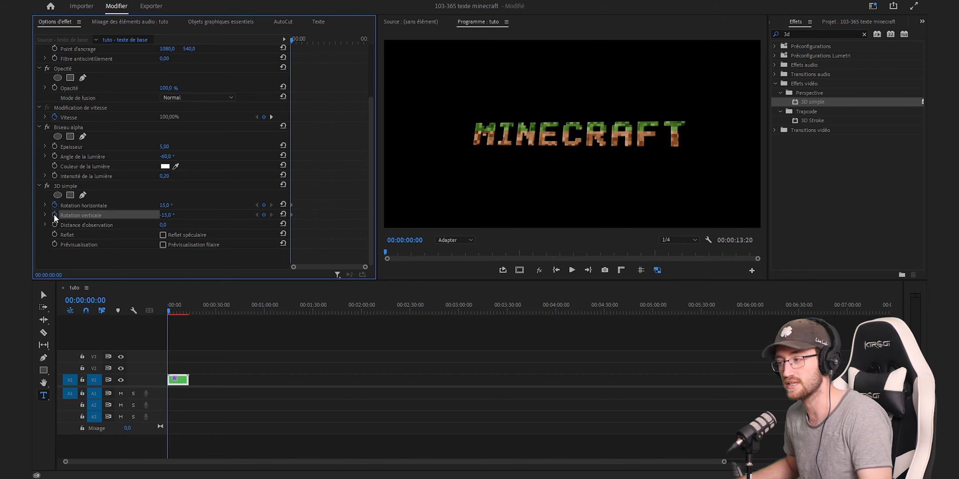
At 00:00:10:08, keyframe the 3D simple Rotation horizontale at 5° and Rotation verticale at -10°
left_click_drag(313, 39, 347, 49)
left_click(165, 206)
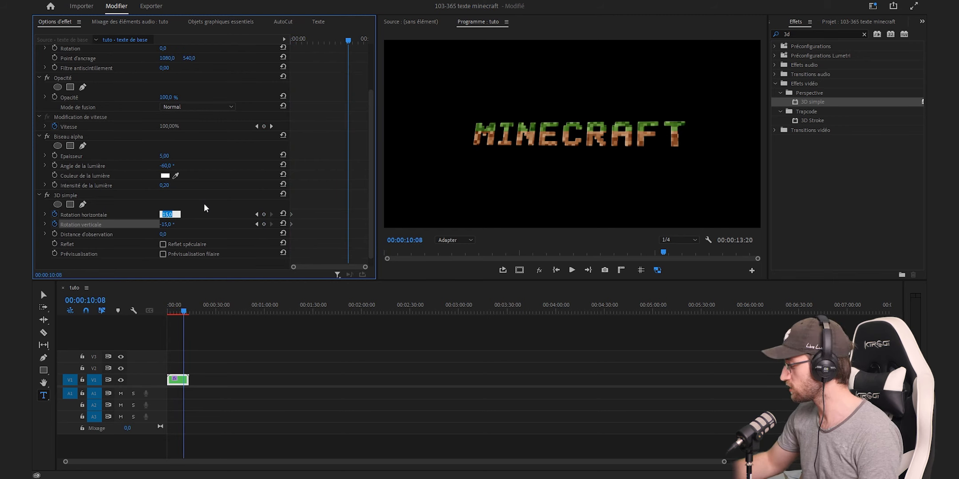
type("5")
key("Tab")
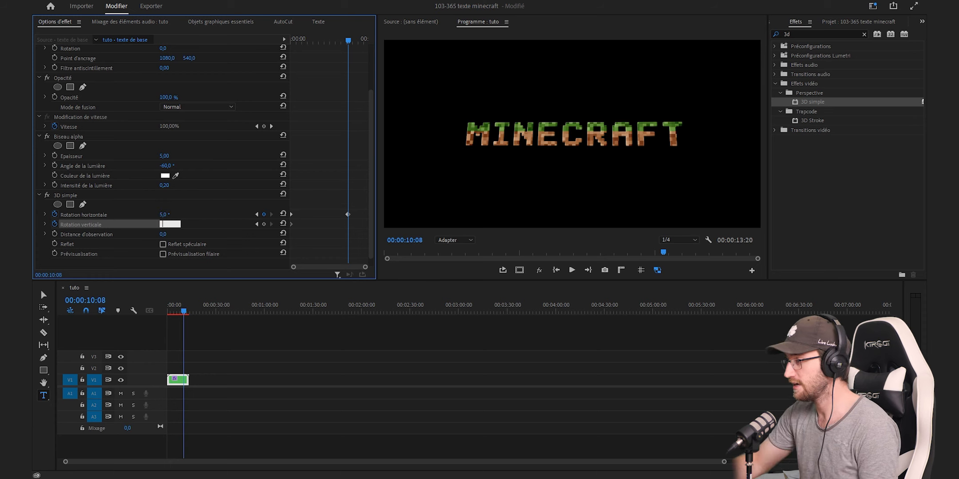
type("-10")
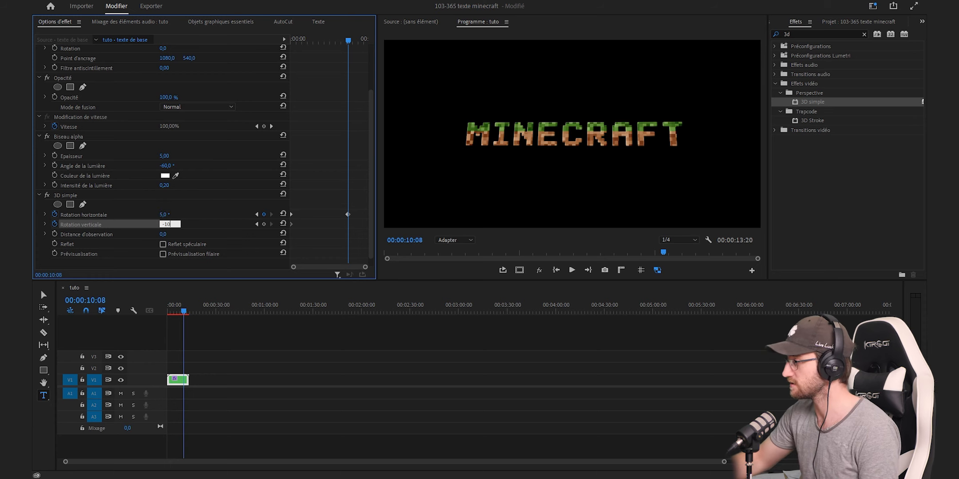
key("Return")
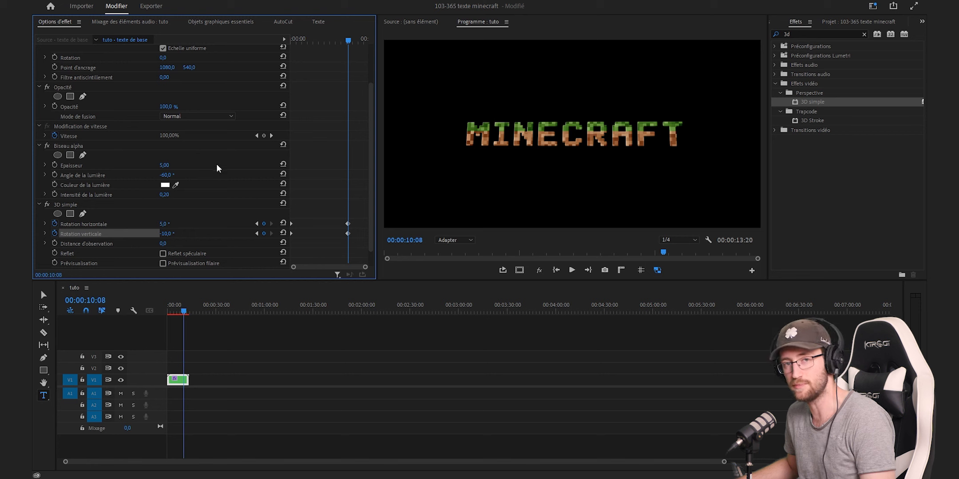
Tilt the nested title clip slightly with its Trajectoire Rotation property and deselect the clip
scroll(217, 166, "up", 3)
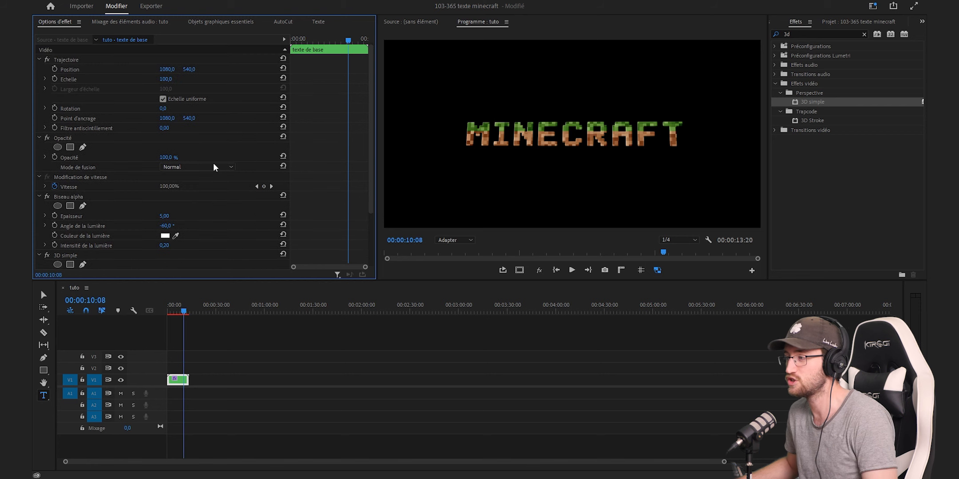
left_click(164, 109)
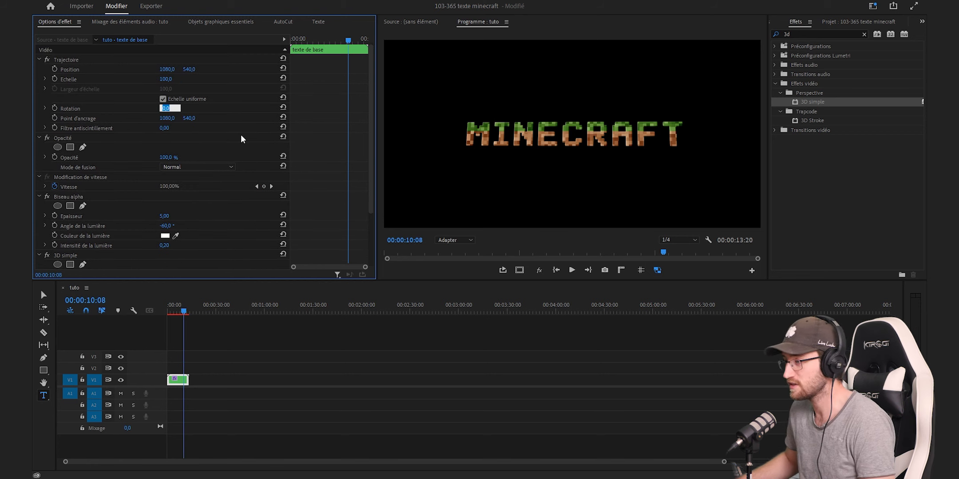
left_click(429, 364)
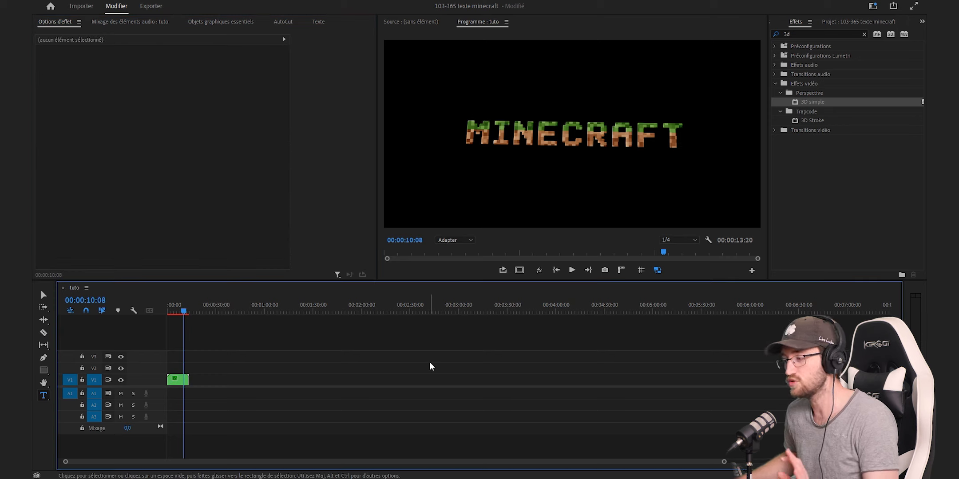